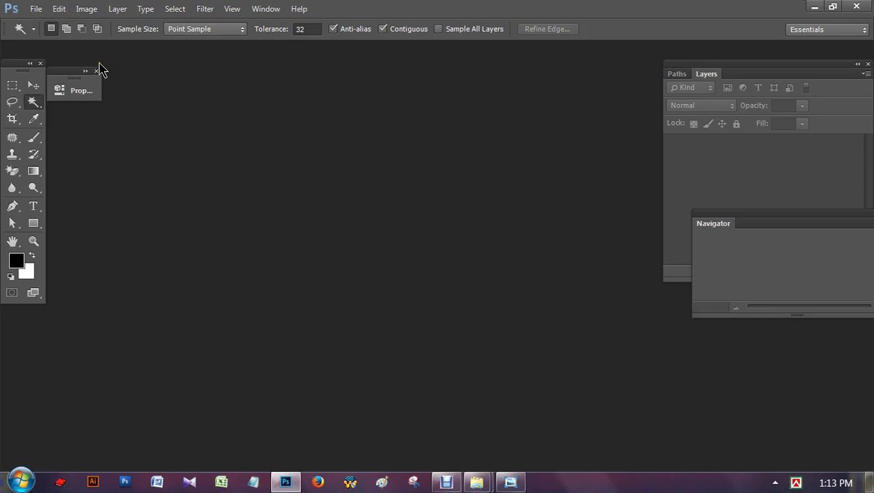
Open Nature.jpg from the Image folder
{"action": "key", "text": "ctrl+o"}
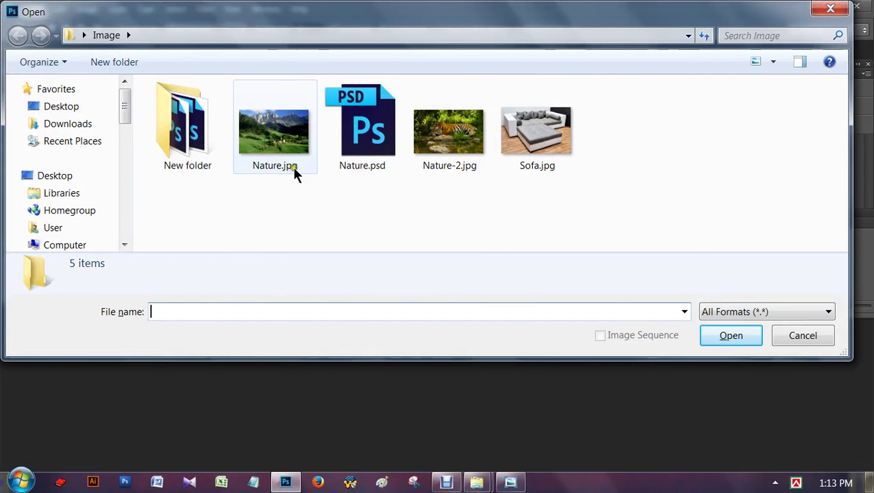
{"action": "left_click", "coordinate": [284, 122]}
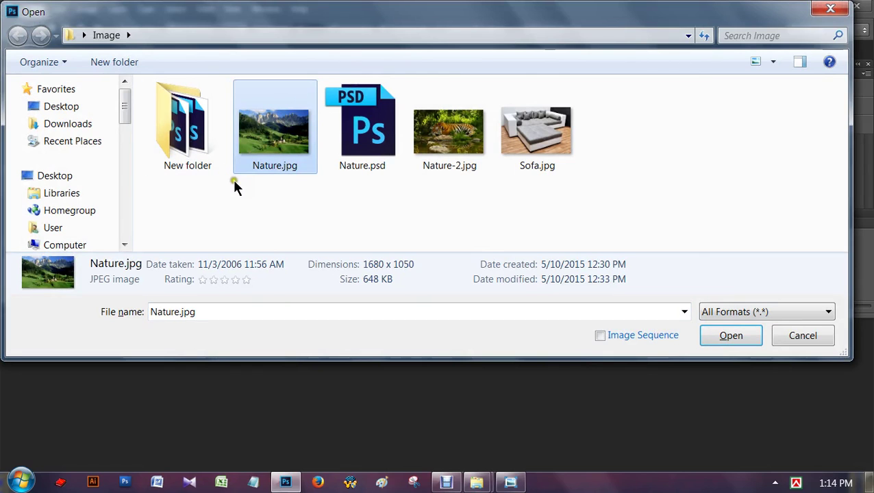
{"action": "left_click", "coordinate": [730, 335]}
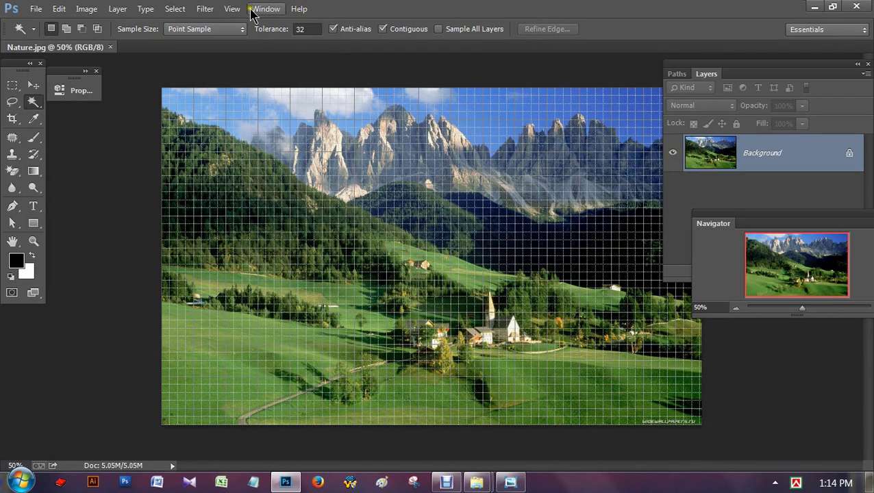
Hide the grid overlay and unlock the Background layer as Layer 0
{"action": "left_click", "coordinate": [238, 9]}
{"action": "left_click", "coordinate": [254, 248]}
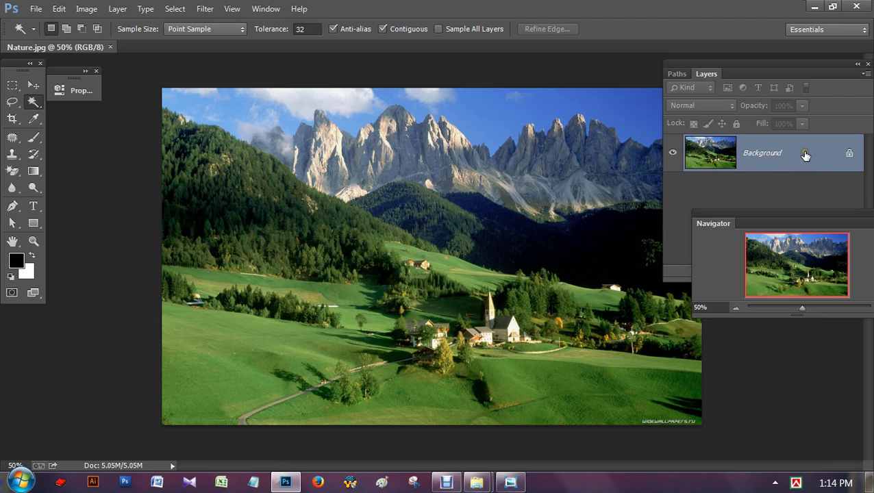
{"action": "double_click", "coordinate": [799, 151]}
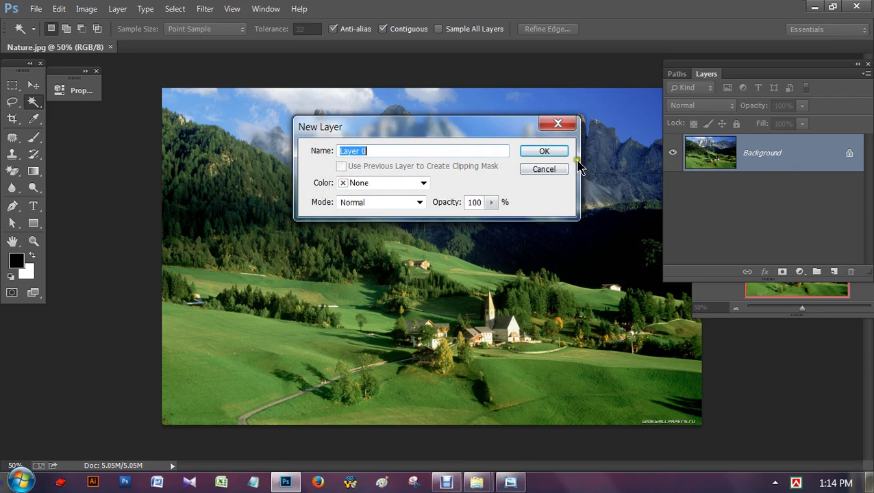
{"action": "left_click", "coordinate": [561, 152]}
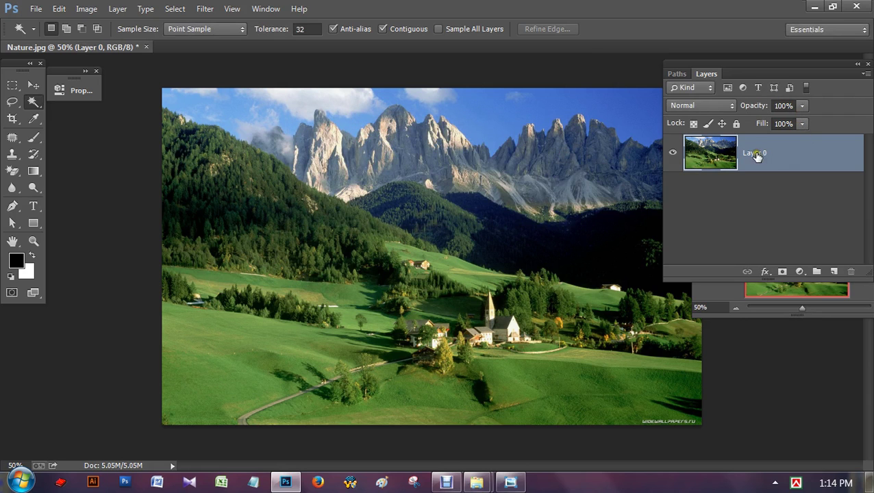
Convert Layer 0 to a smart object and rename it Nature
{"action": "left_click", "coordinate": [865, 74]}
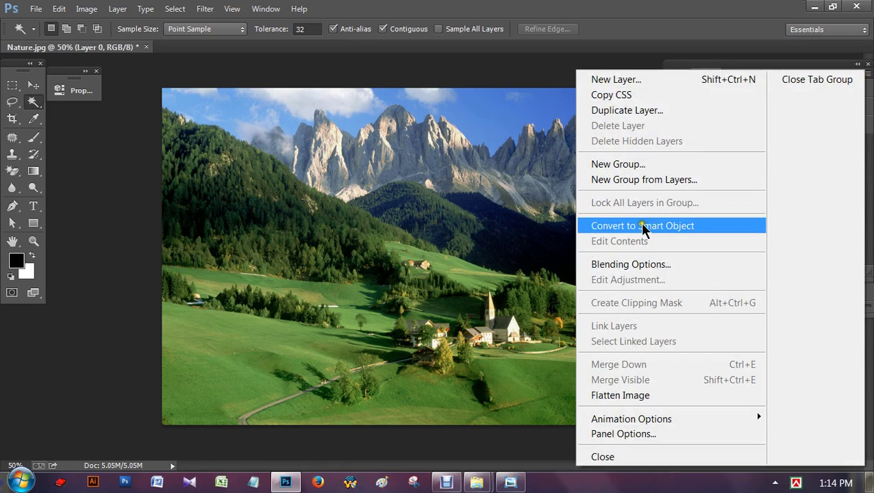
{"action": "left_click", "coordinate": [644, 226]}
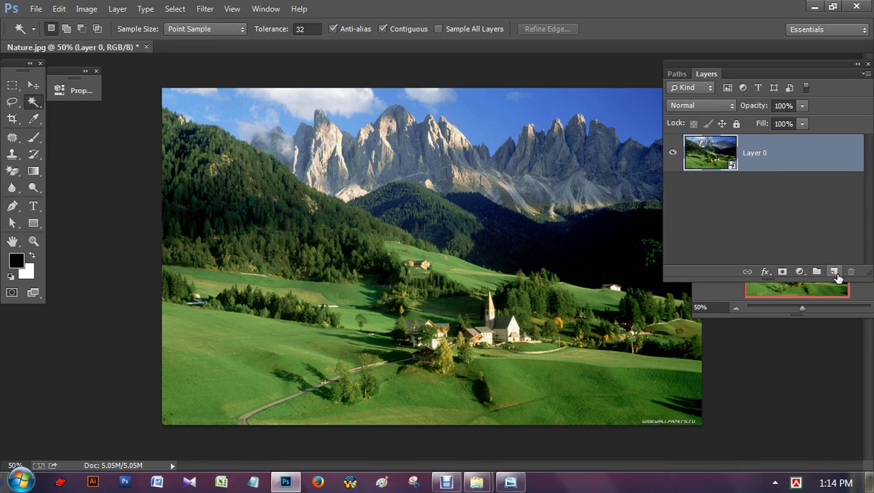
{"action": "double_click", "coordinate": [754, 155]}
{"action": "type", "text": "Nature"}
{"action": "key", "text": "Return"}
Add a layer below Nature named White Back ground and fill it with white
{"action": "left_click", "coordinate": [833, 274]}
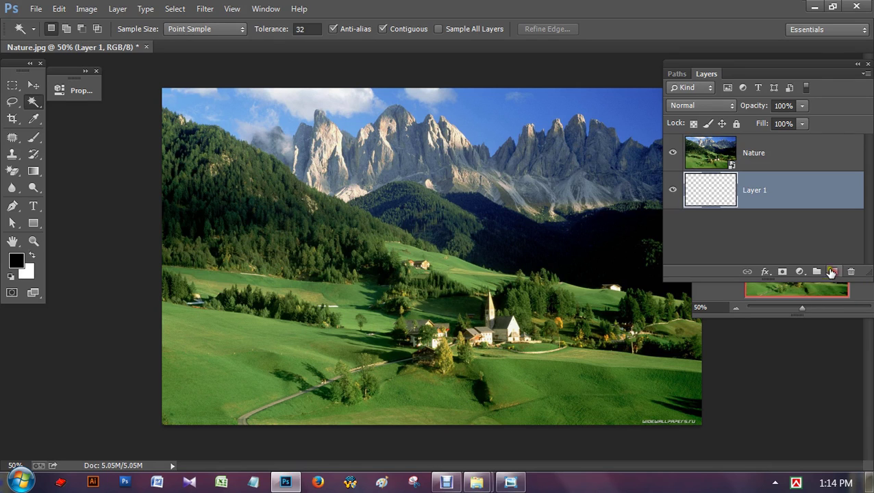
{"action": "left_click_drag", "start_coordinate": [752, 163], "coordinate": [785, 205]}
{"action": "left_click_drag", "start_coordinate": [785, 204], "coordinate": [766, 167]}
{"action": "left_click_drag", "start_coordinate": [771, 164], "coordinate": [835, 275]}
{"action": "double_click", "coordinate": [753, 190]}
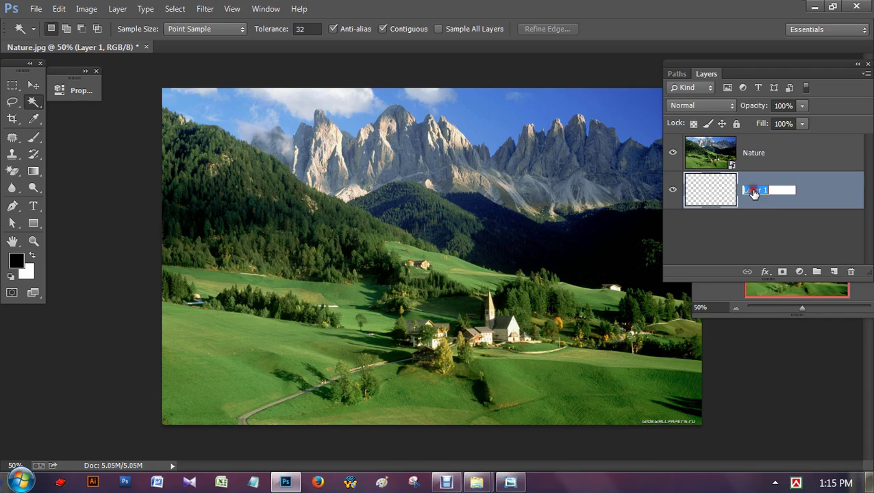
{"action": "type", "text": "White Back ground"}
{"action": "key", "text": "Return"}
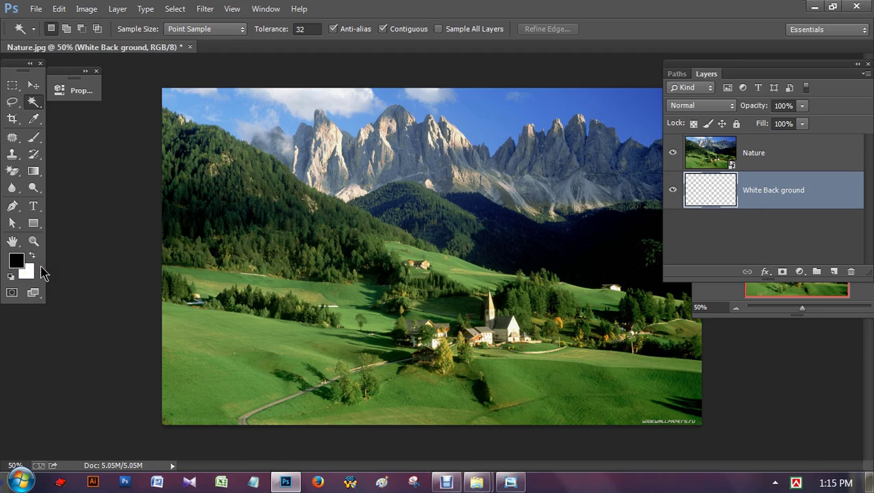
{"action": "key", "text": "ctrl+BackSpace"}
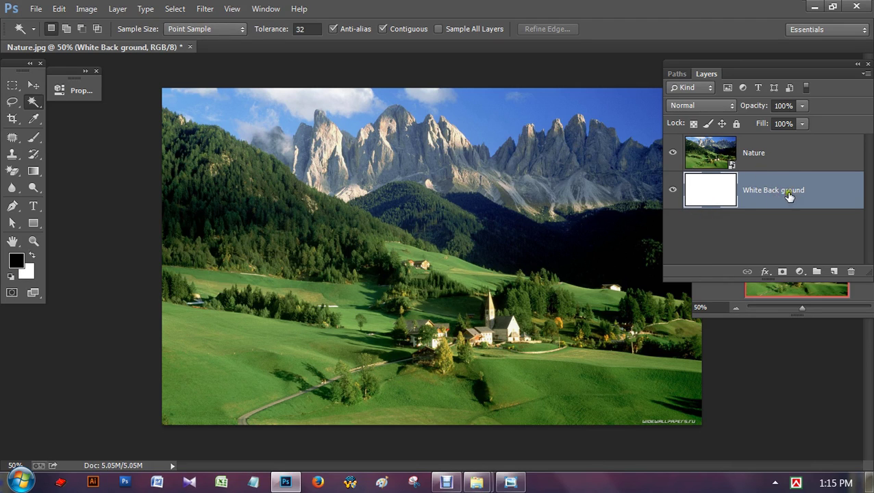
Add an empty layer named Mask above White Back ground
{"action": "left_click", "coordinate": [832, 274]}
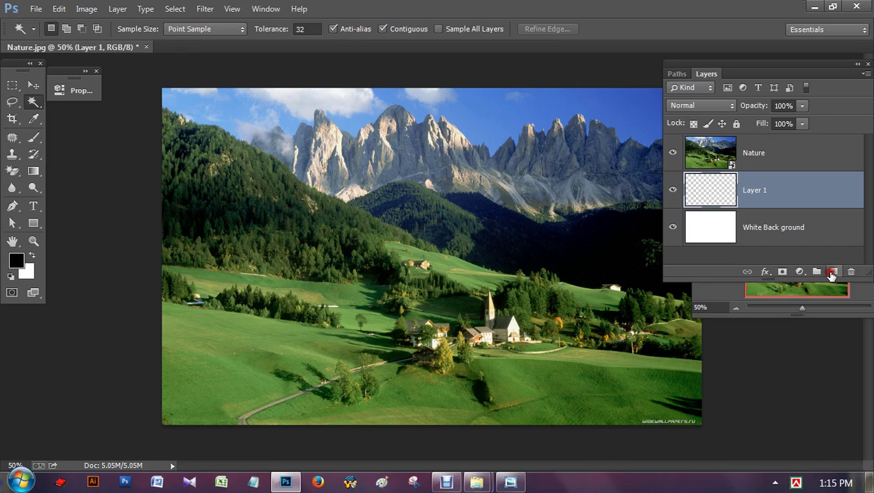
{"action": "double_click", "coordinate": [757, 194]}
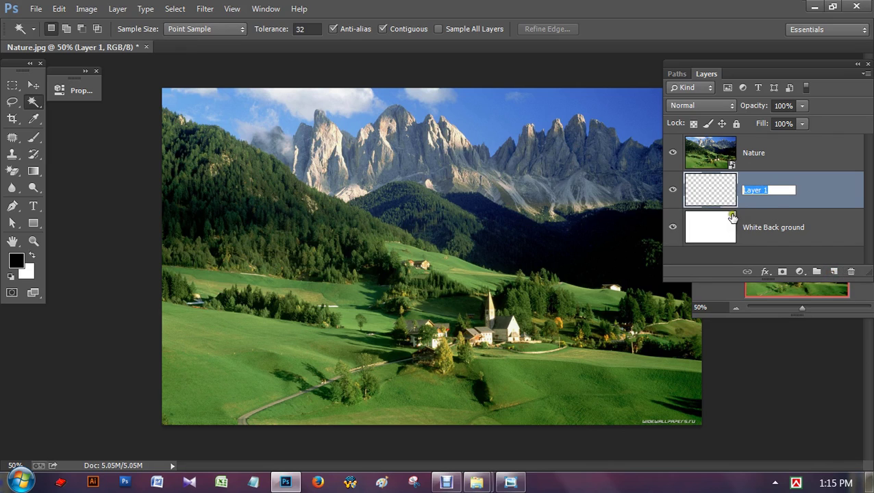
{"action": "type", "text": "Mask"}
{"action": "key", "text": "Return"}
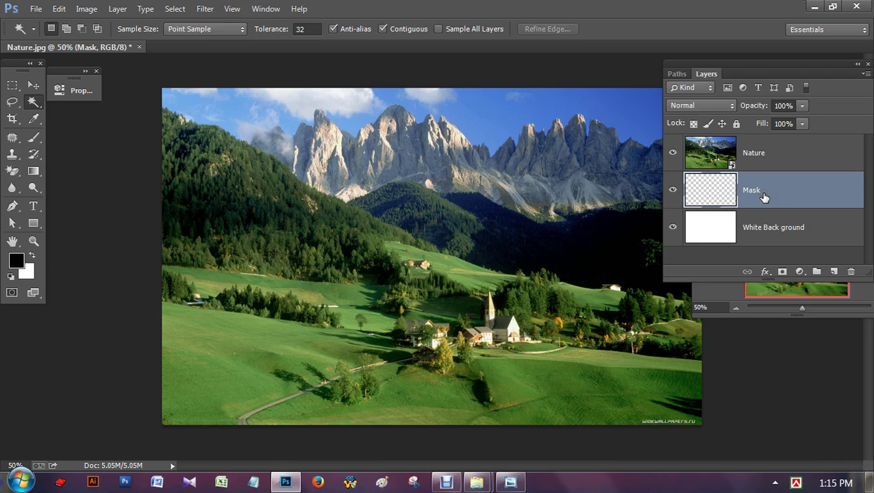
Select all and scale the selection inward to about 92% of the canvas
{"action": "left_click", "coordinate": [286, 140]}
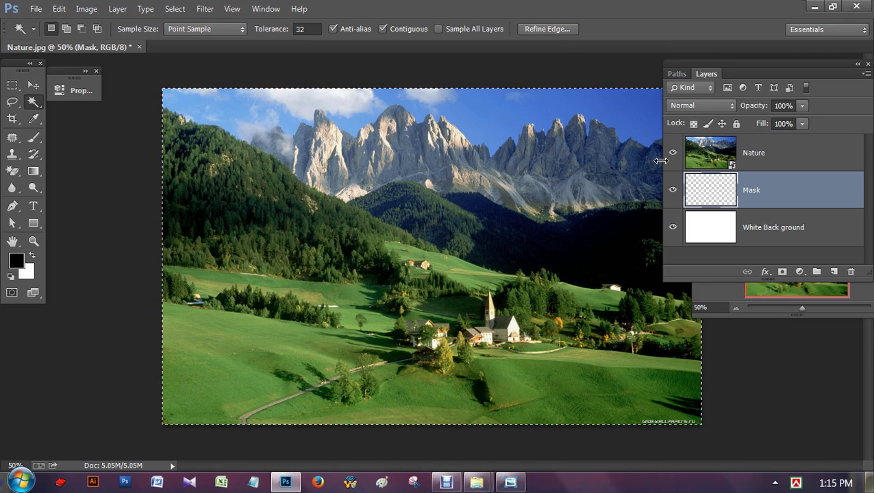
{"action": "left_click", "coordinate": [179, 9]}
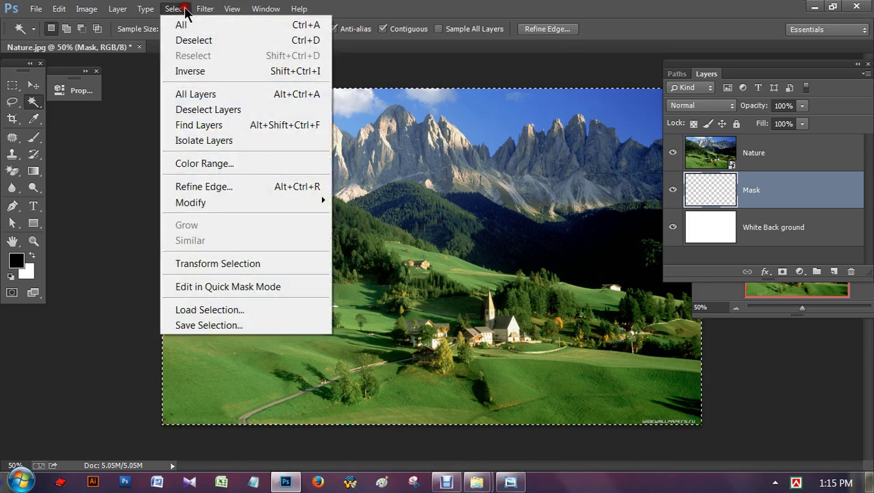
{"action": "left_click", "coordinate": [197, 266]}
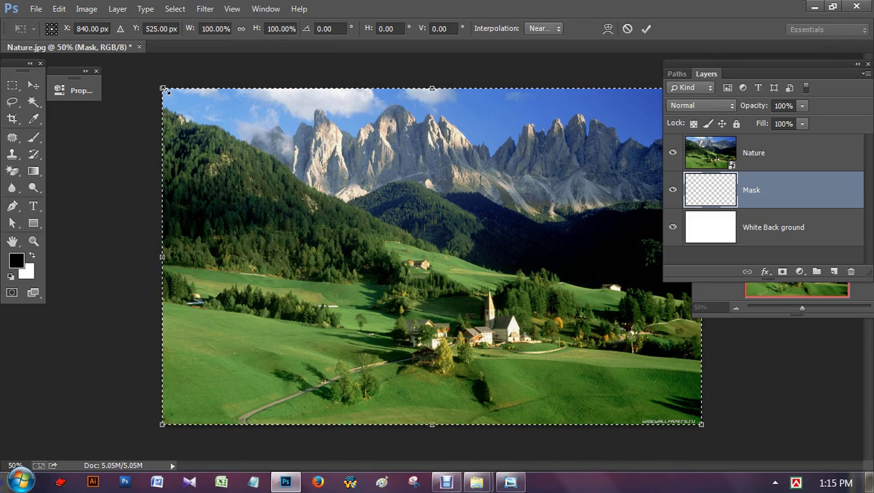
{"action": "left_click_drag", "start_coordinate": [165, 90], "coordinate": [176, 115]}
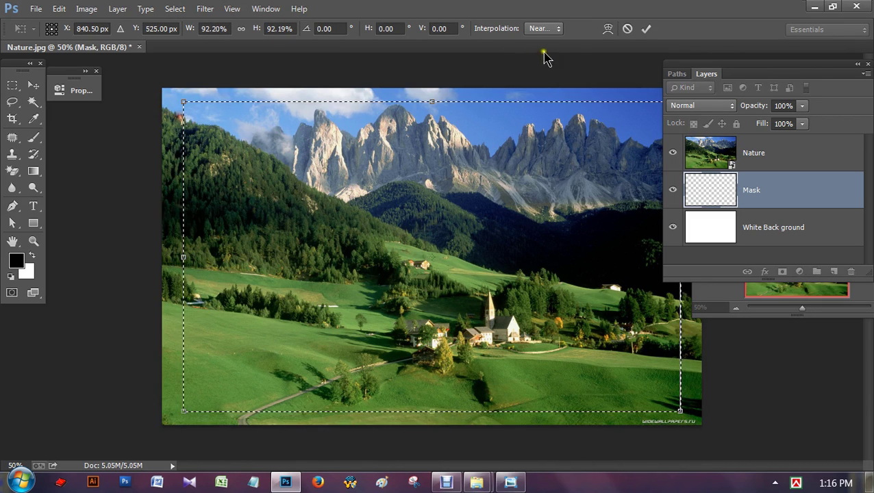
{"action": "left_click", "coordinate": [646, 30]}
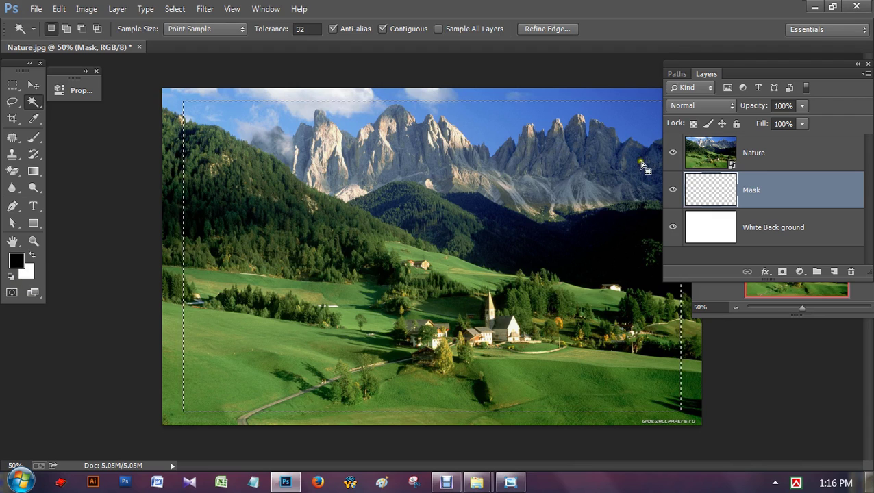
Fill the inset selection on Mask with black, hide Nature, and deselect
{"action": "key", "text": "alt"}
{"action": "key", "text": "alt+BackSpace"}
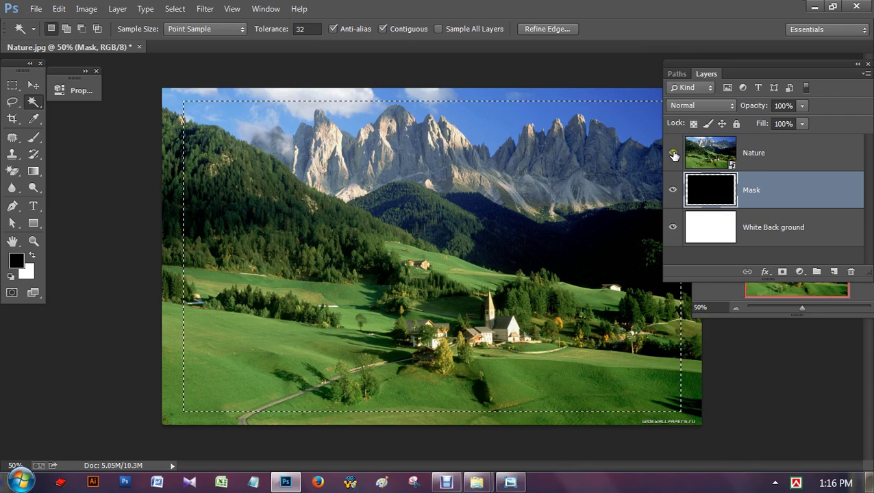
{"action": "left_click", "coordinate": [673, 154]}
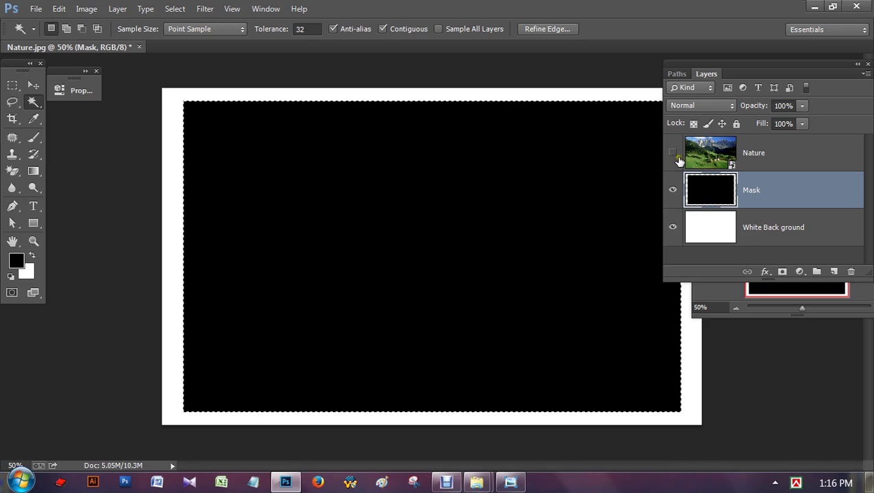
{"action": "left_click", "coordinate": [674, 153]}
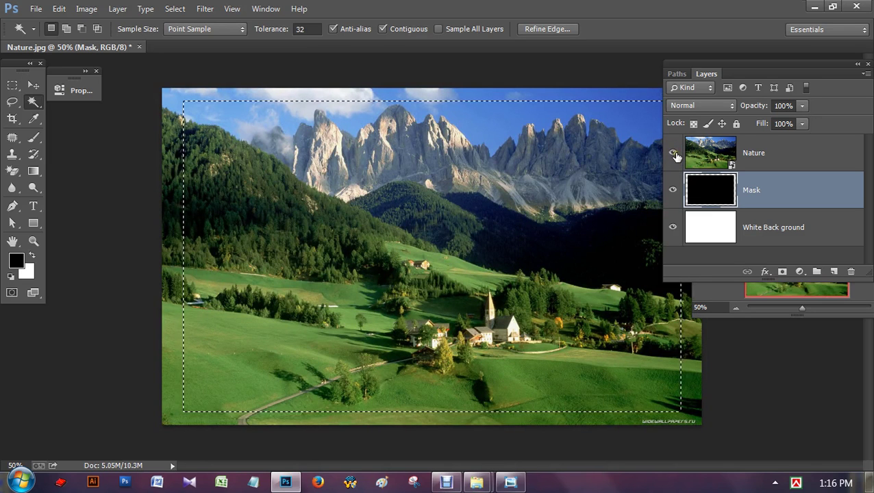
{"action": "left_click", "coordinate": [674, 152]}
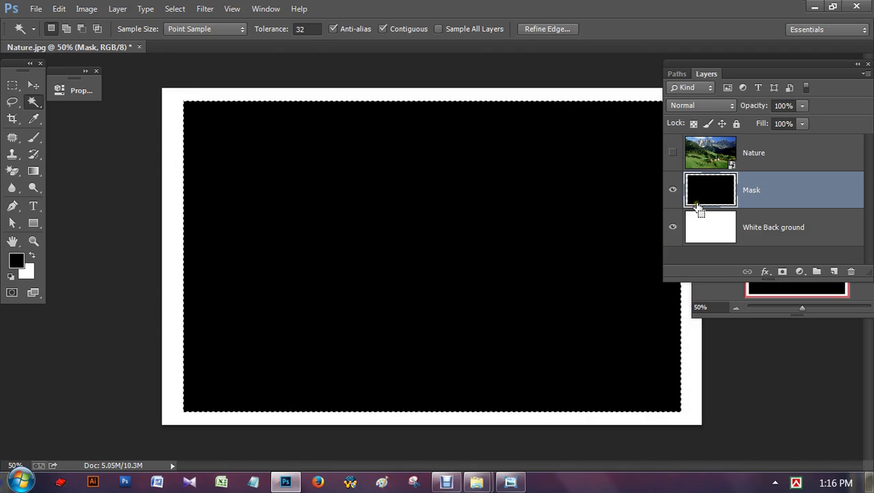
{"action": "key", "text": "ctrl+d"}
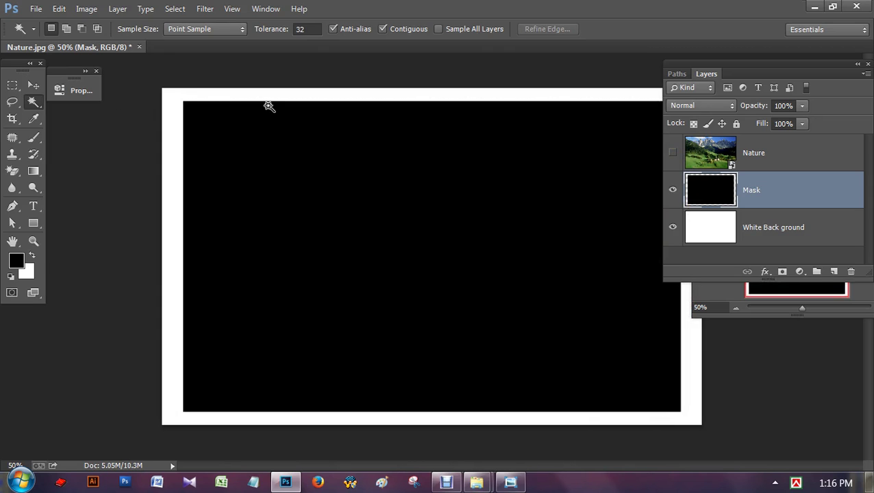
Apply Displace at 10/10 scale using Mountains 1.psd from the New folder as the map
{"action": "left_click", "coordinate": [206, 10]}
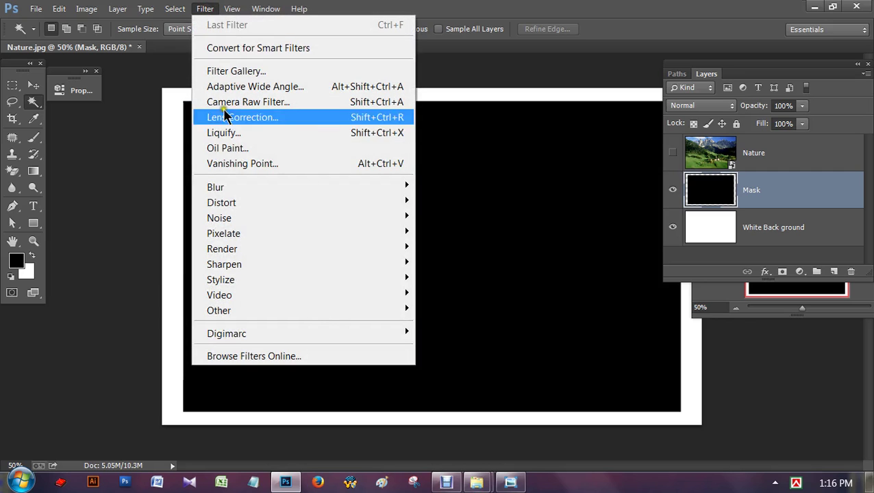
{"action": "mouse_move", "coordinate": [221, 203]}
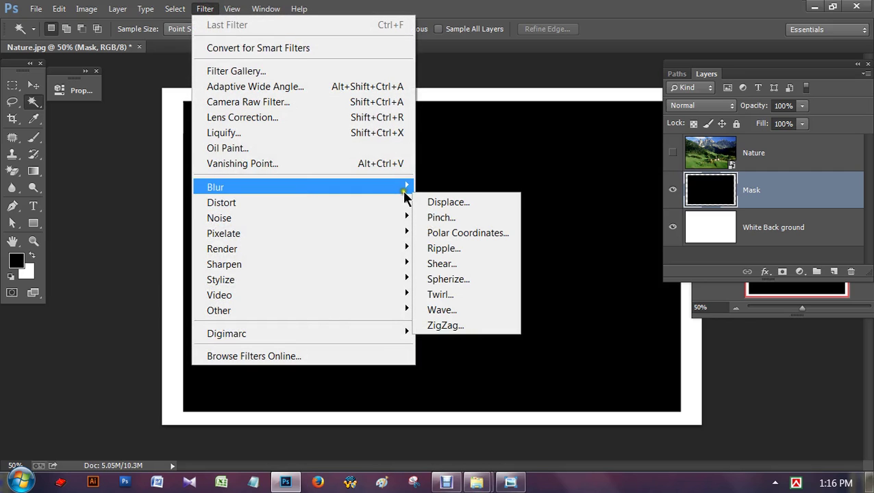
{"action": "left_click", "coordinate": [440, 204]}
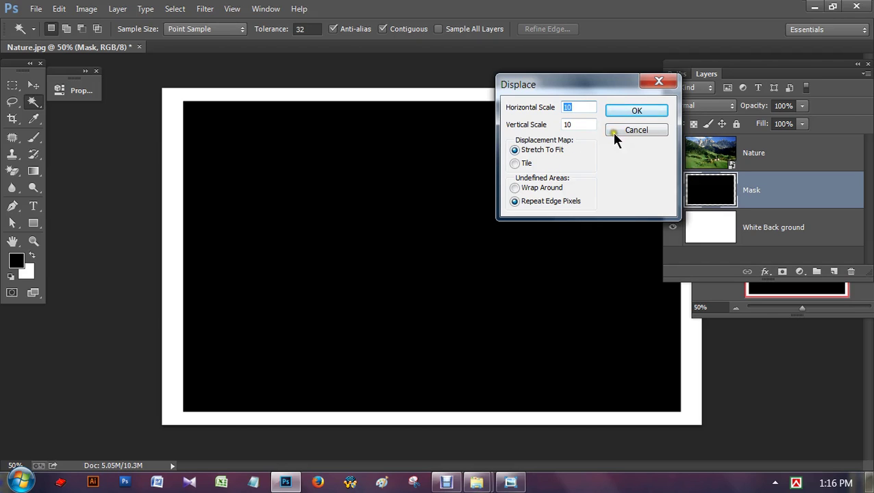
{"action": "left_click", "coordinate": [628, 112]}
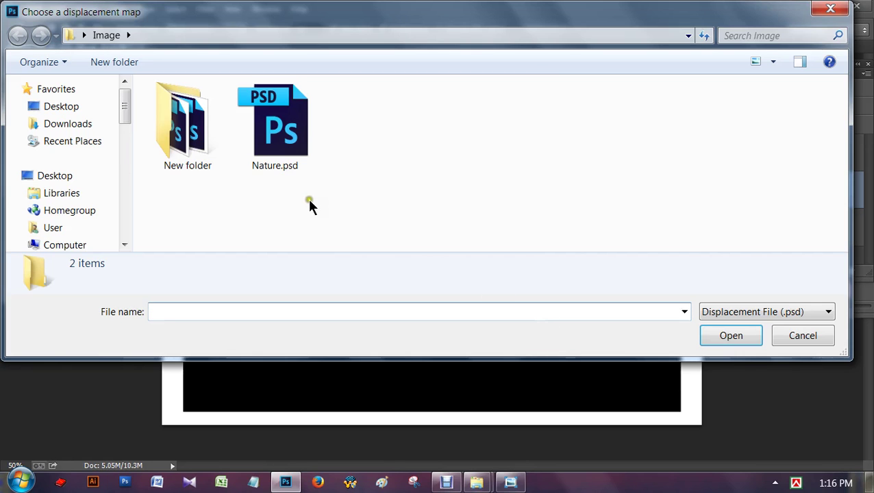
{"action": "double_click", "coordinate": [198, 137]}
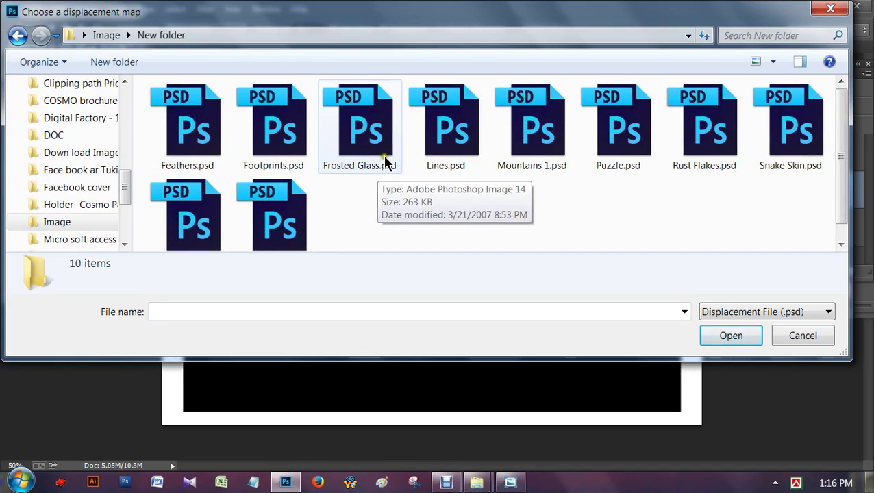
{"action": "left_click", "coordinate": [527, 139]}
{"action": "left_click", "coordinate": [723, 335]}
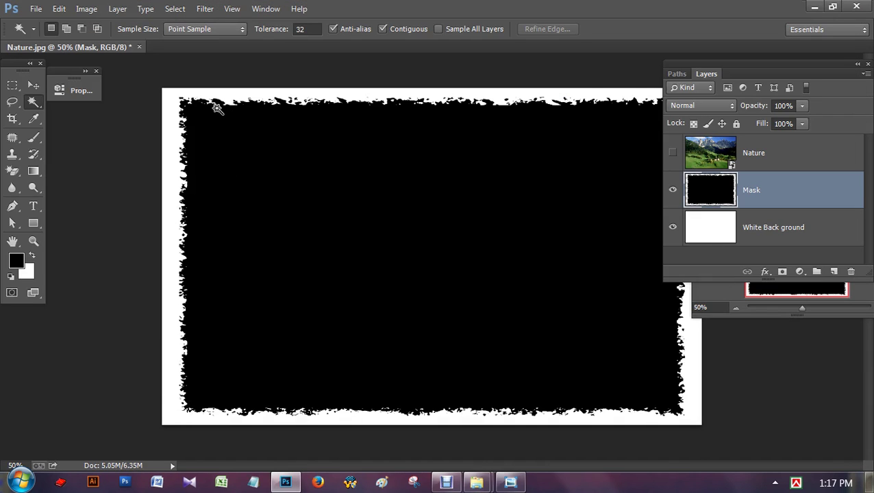
Turn the Nature layer back on and clip it to the Mask layer below
{"action": "left_click", "coordinate": [673, 154]}
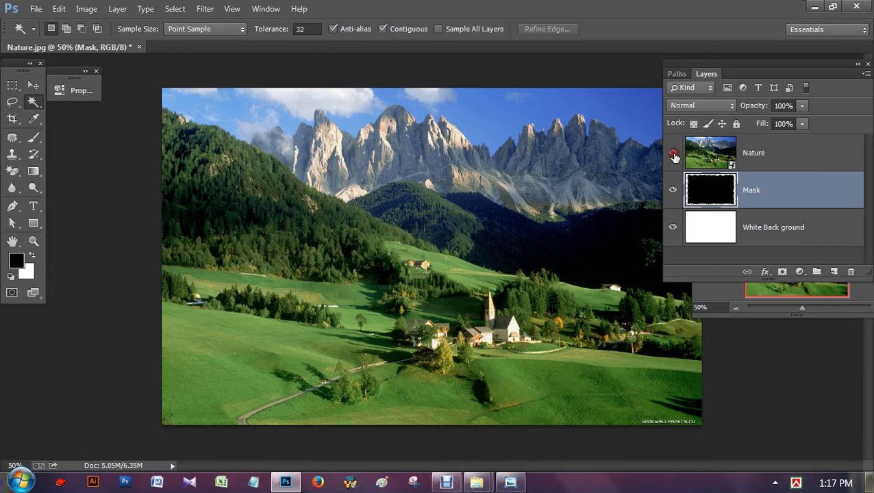
{"action": "left_click", "coordinate": [838, 163]}
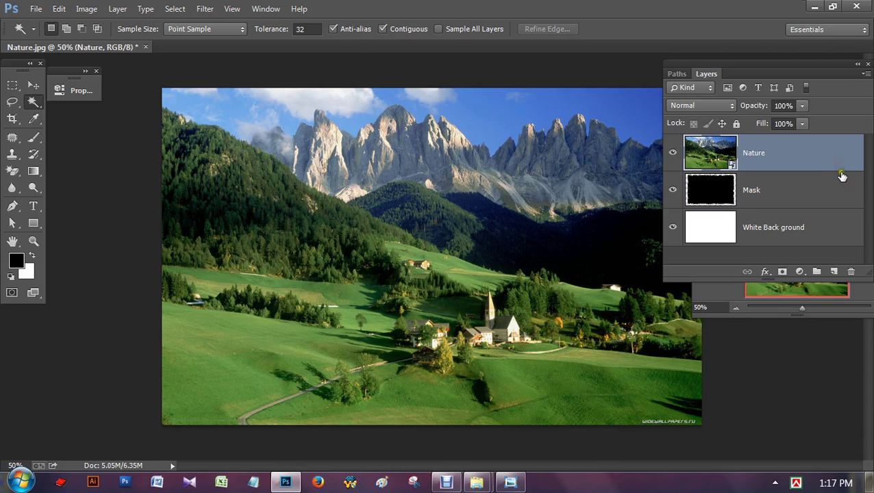
{"action": "left_click", "coordinate": [857, 170], "text": "alt"}
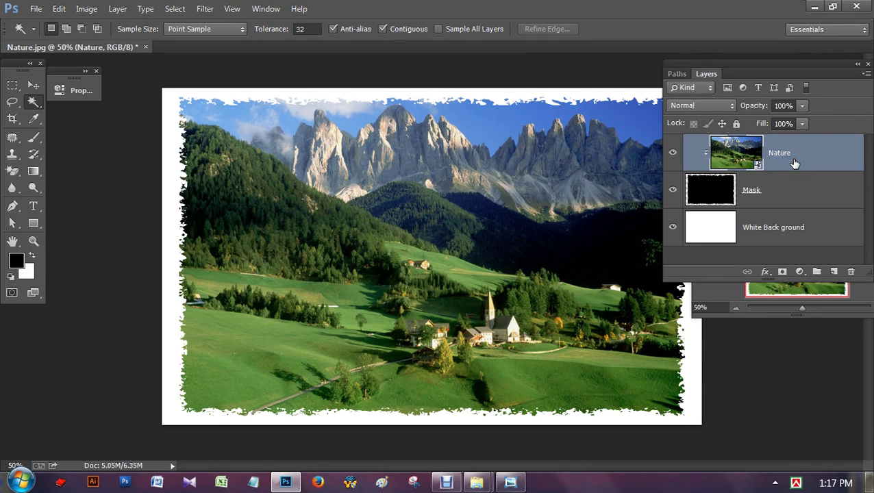
{"action": "key", "text": "ctrl+alt+g"}
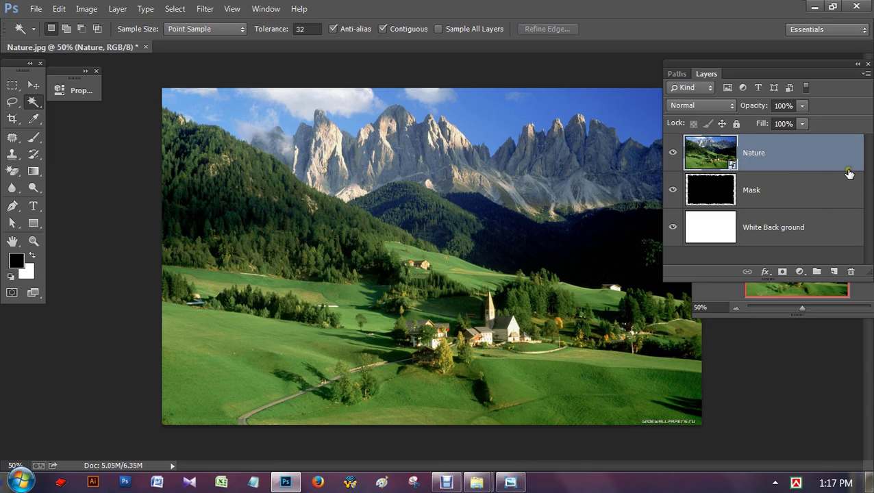
{"action": "left_click_drag", "start_coordinate": [852, 174], "coordinate": [849, 171]}
{"action": "left_click", "coordinate": [849, 171], "text": "alt"}
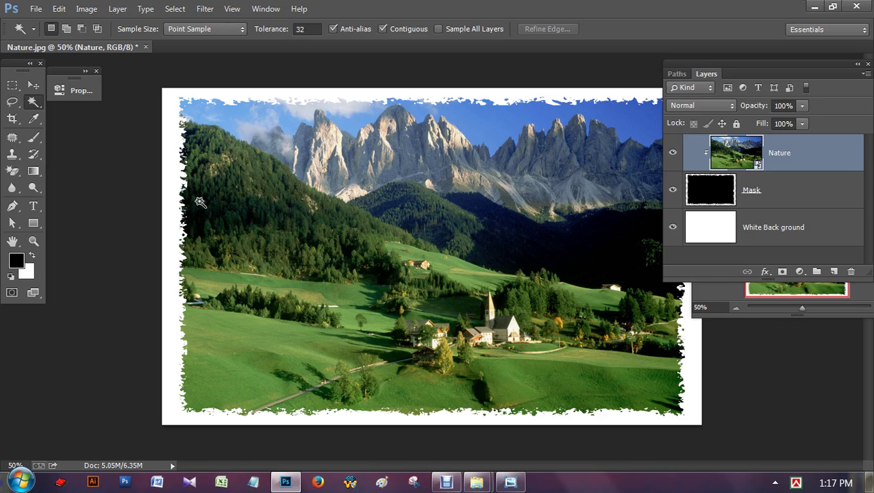
Save the document as Nature.psd, replacing the existing file, then switch to Debut
{"action": "key", "text": "ctrl+minus"}
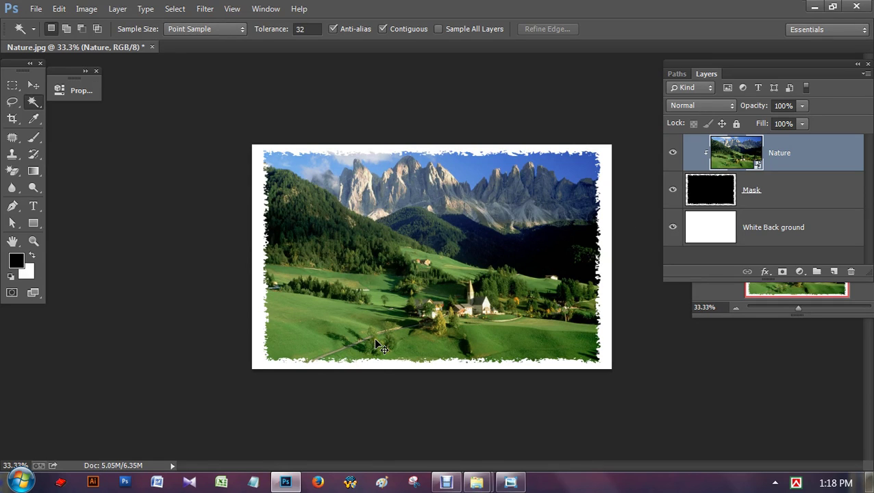
{"action": "key", "text": "ctrl+shift+s"}
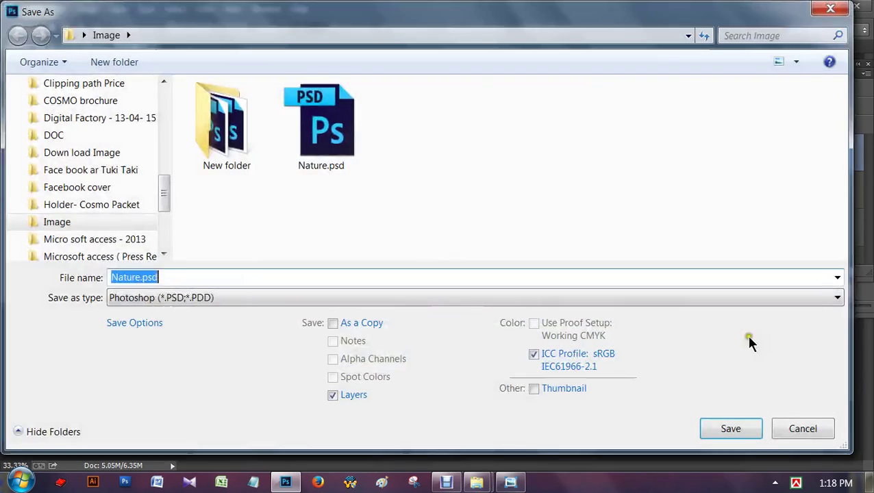
{"action": "left_click", "coordinate": [332, 153]}
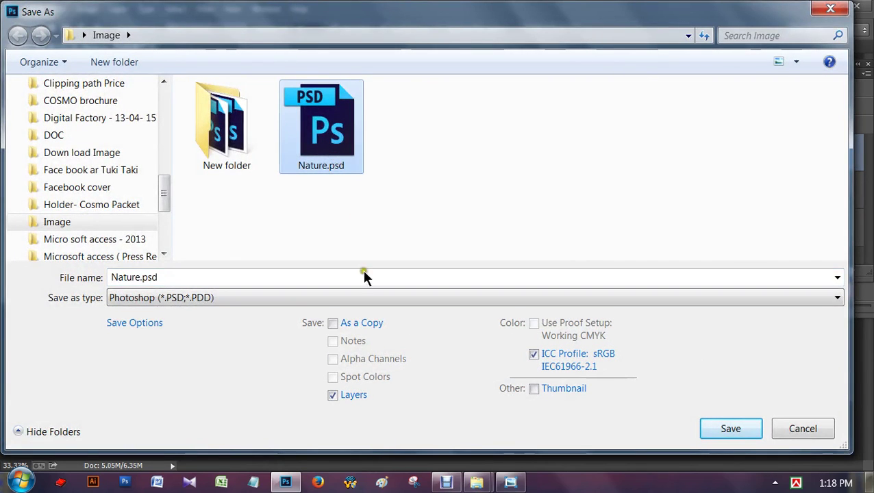
{"action": "left_click", "coordinate": [724, 424]}
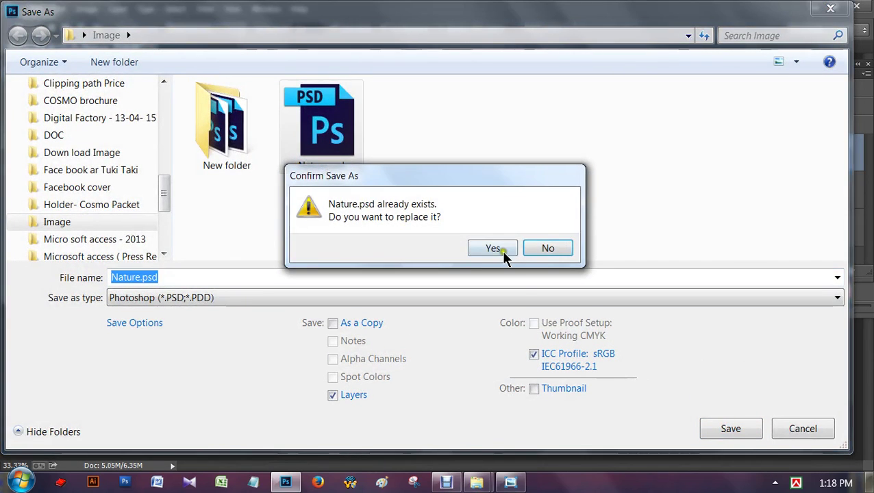
{"action": "left_click", "coordinate": [501, 250]}
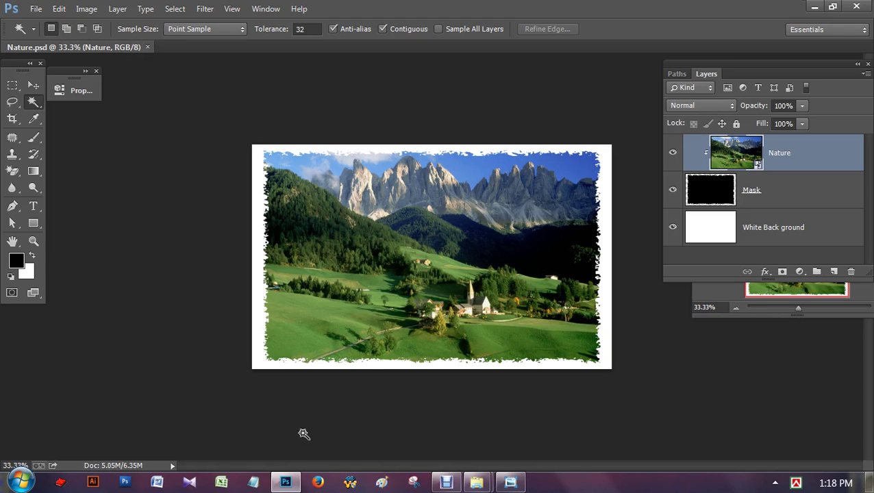
{"action": "left_click", "coordinate": [445, 482]}
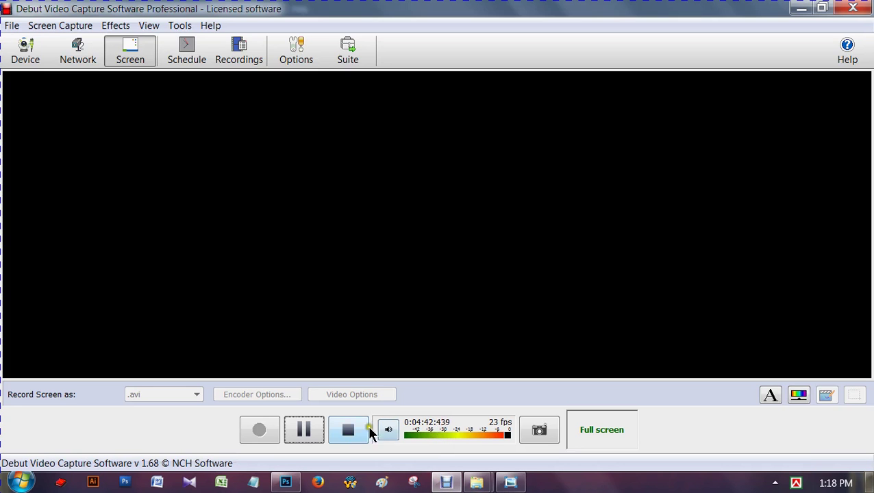